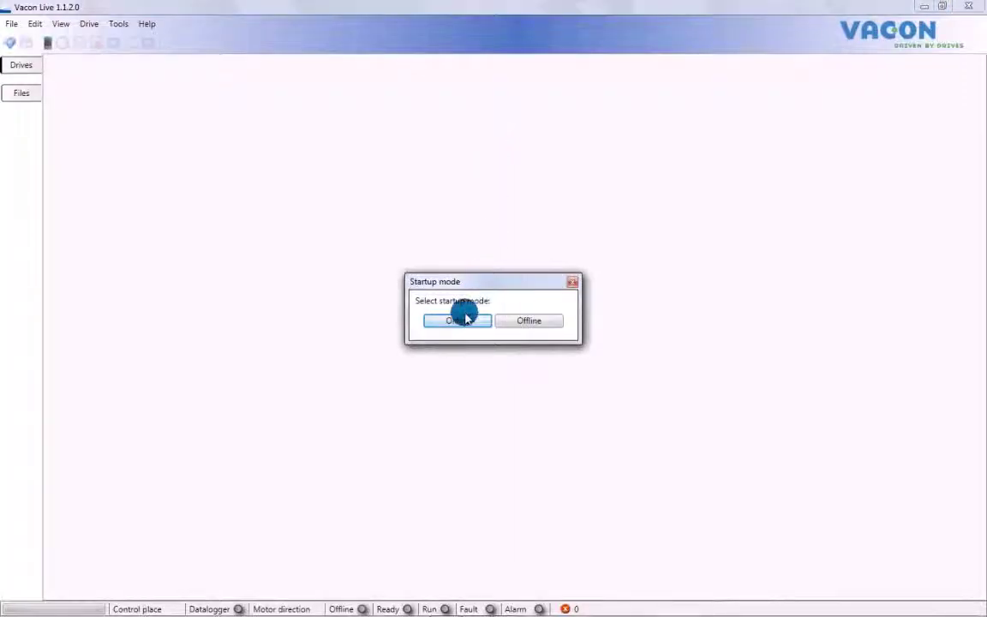
Step: Start in online mode and connect to the TrainingDemo 1 drive found on COM3
left_click(452, 321)
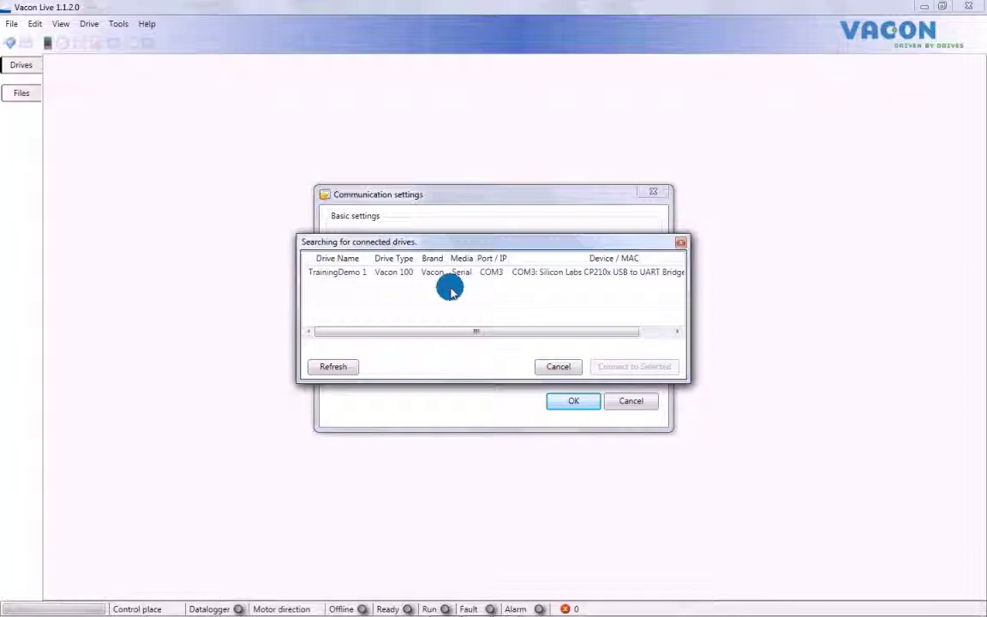
left_click(467, 274)
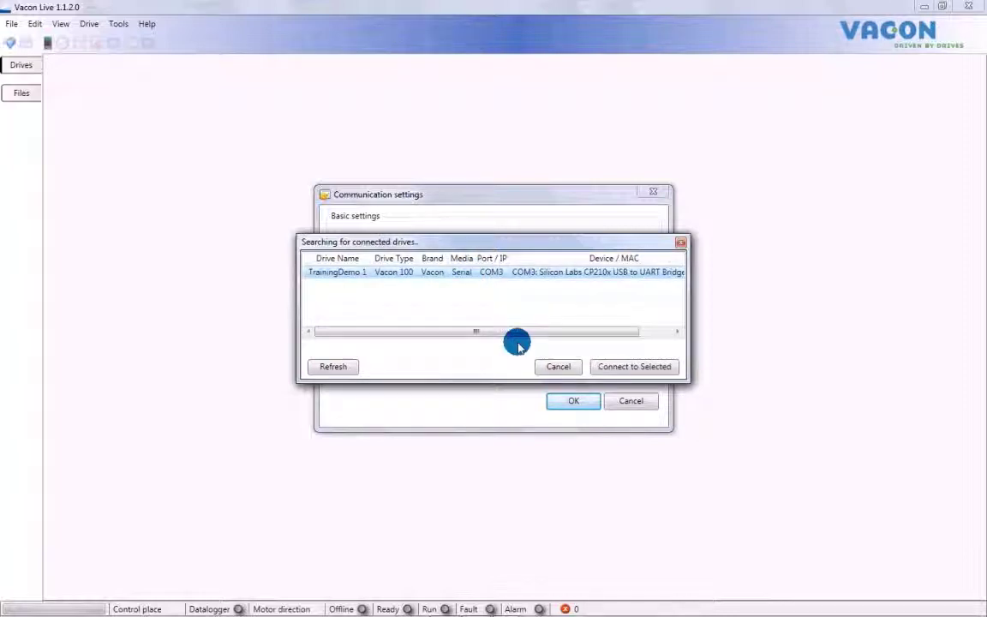
left_click(628, 369)
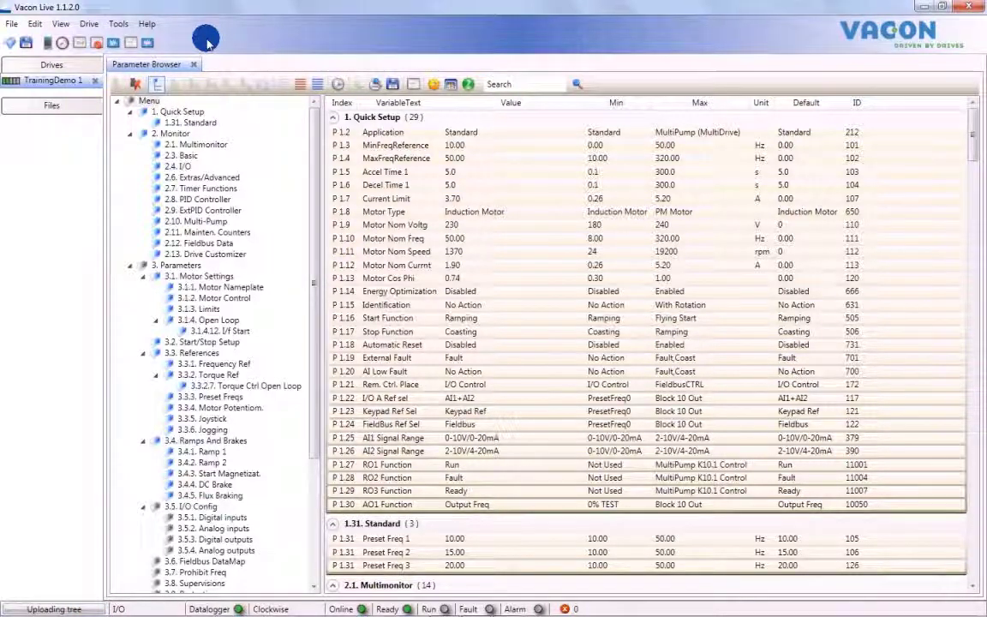
Step: Look through the drive's parameter tree and open the Drive Customizer with programming mode enabled
scroll(283, 223, "down", 15)
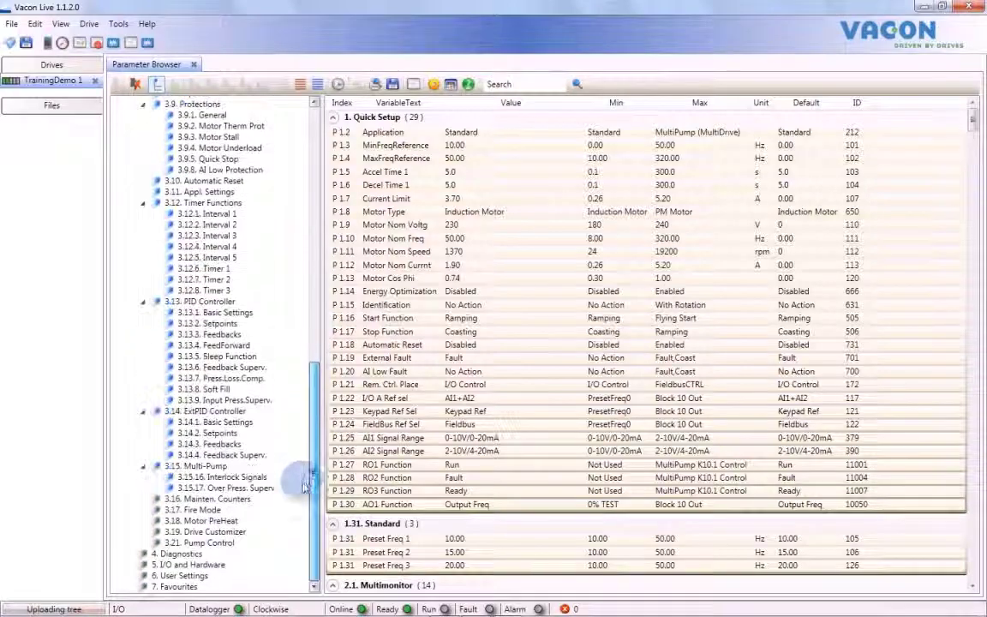
scroll(206, 342, "down", 7)
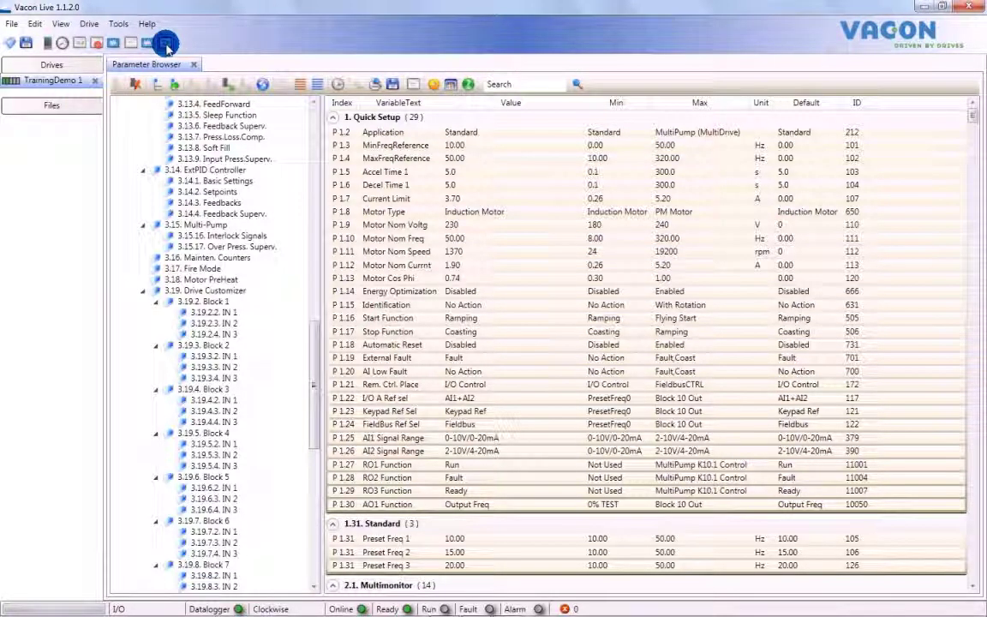
left_click(166, 42)
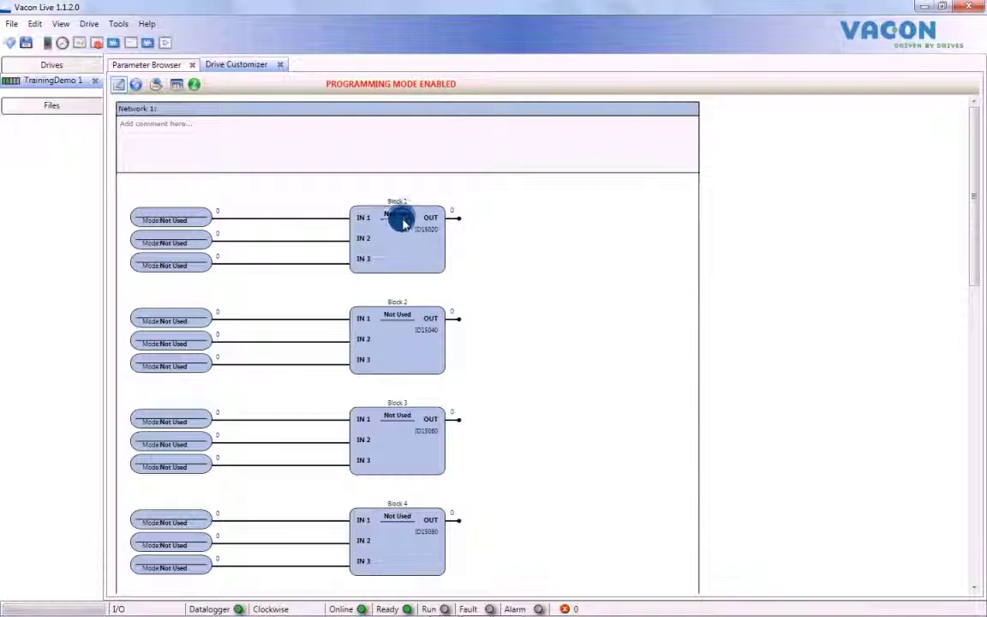
Step: Set the function of Block 1 in Network 1 to GT
left_click(402, 218)
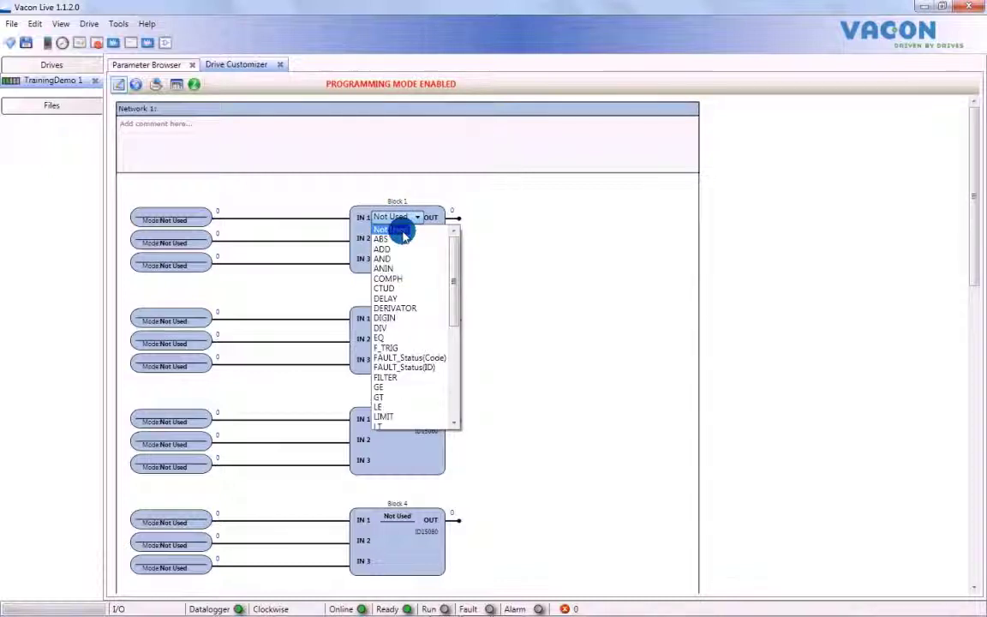
scroll(392, 321, "down", 2)
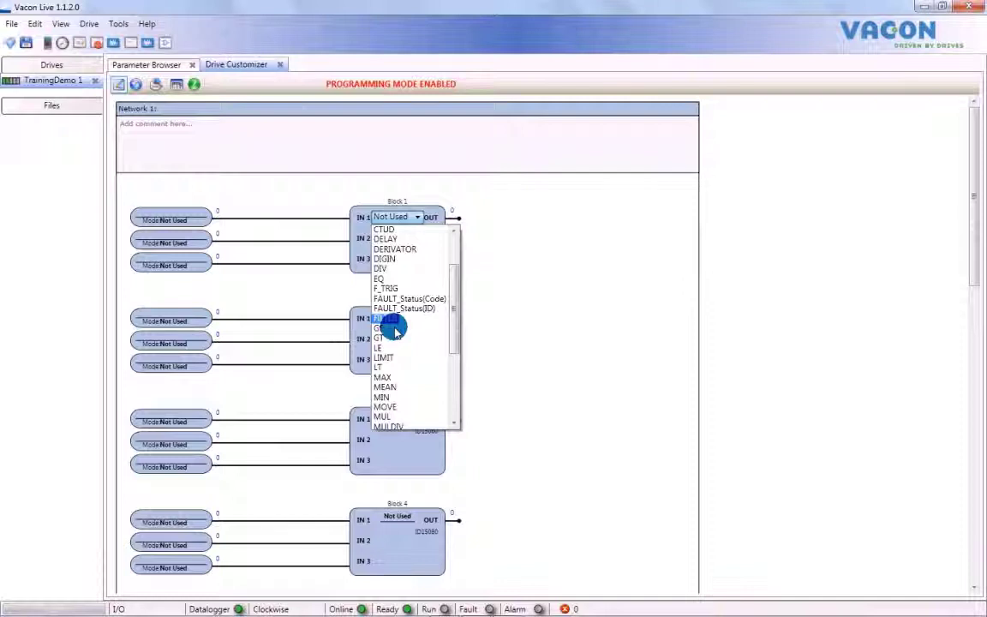
scroll(395, 351, "down", 1)
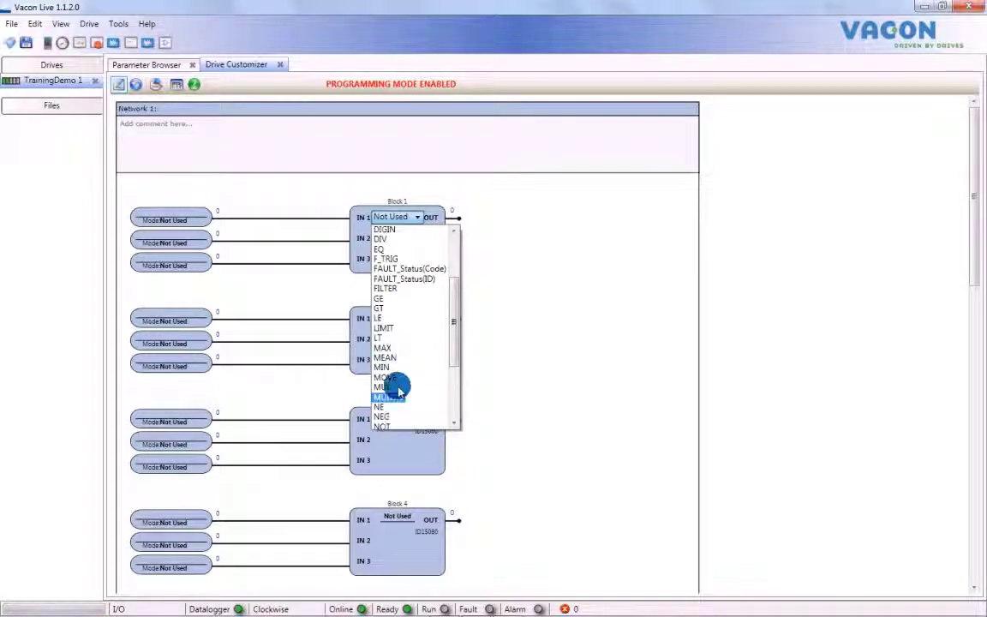
left_click(378, 309)
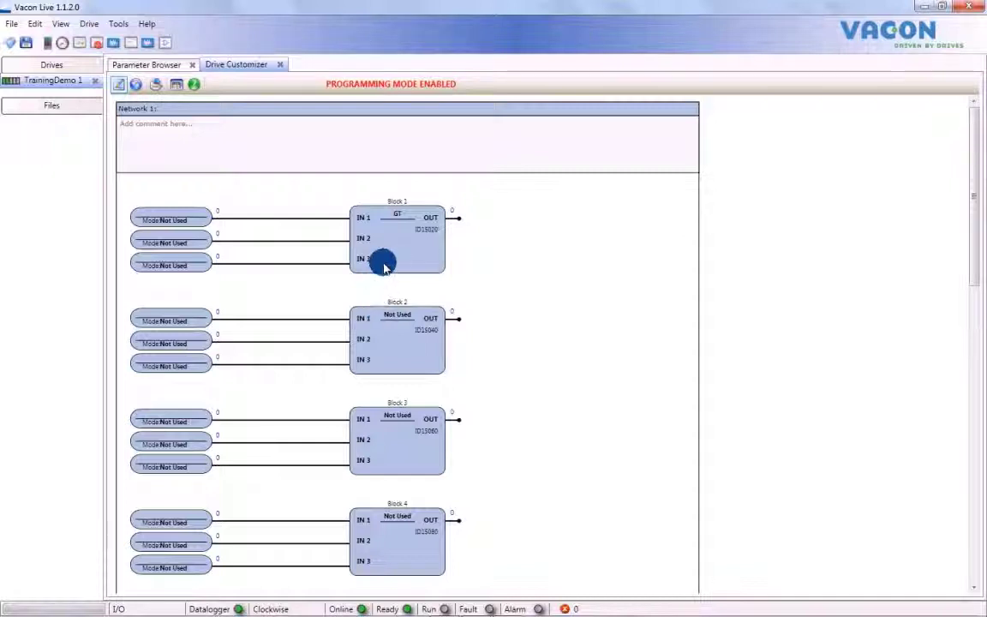
Step: Set Block 1's IN 1 to ID Number mode and assign it the 2.4. I/O / Analog Input 1 signal, ID 59
left_click(182, 221)
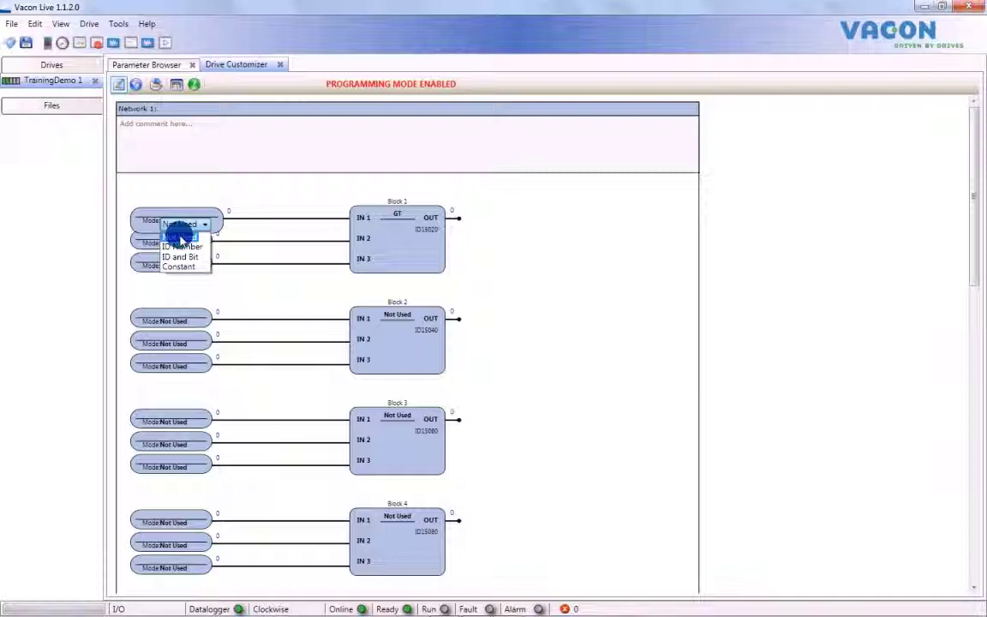
left_click(180, 247)
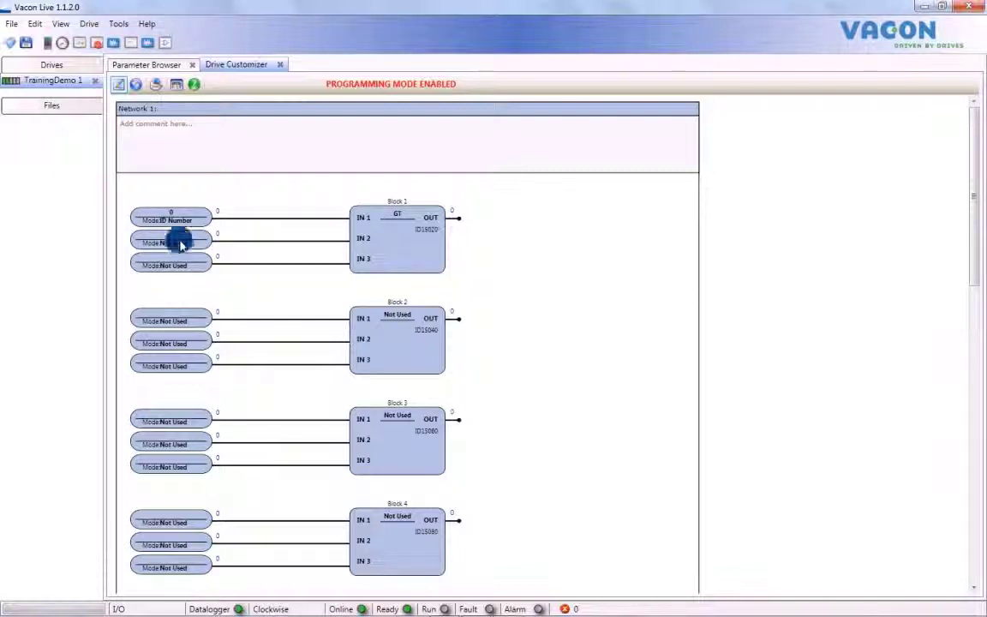
left_click(171, 218)
left_click(266, 218)
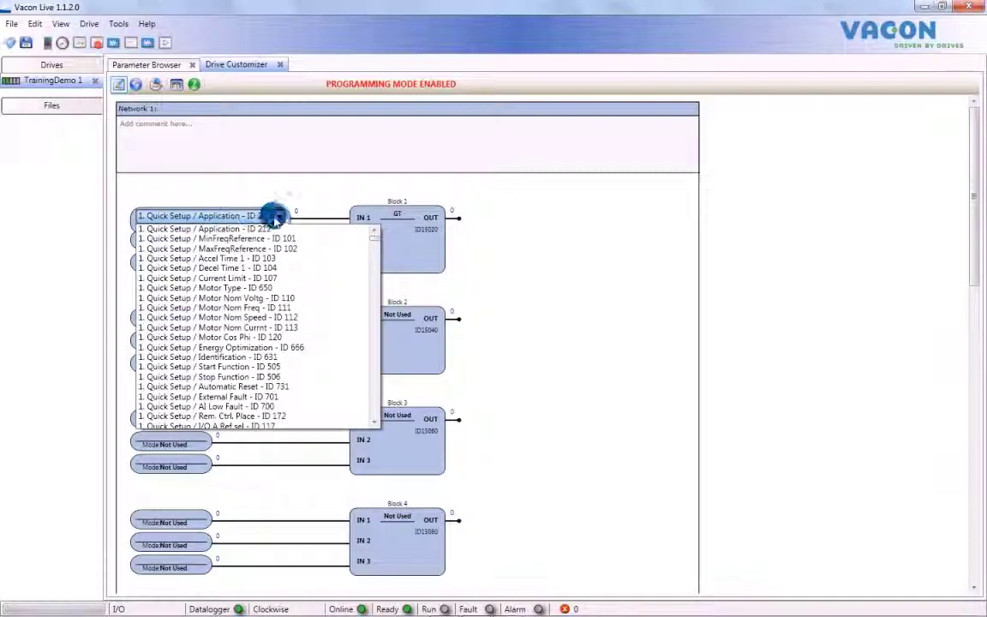
scroll(277, 261, "down", 5)
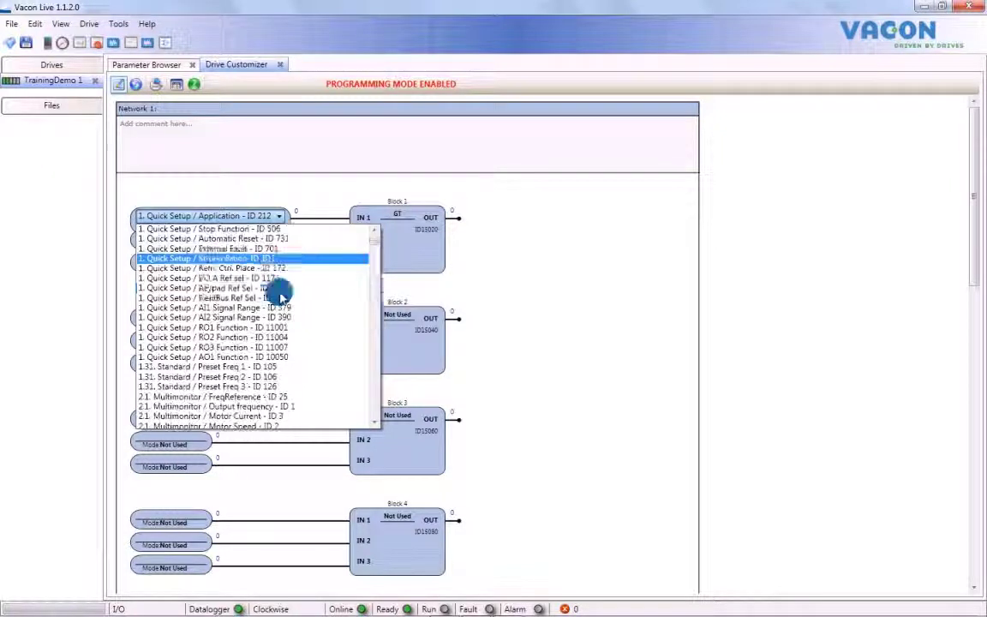
scroll(280, 304, "down", 1)
scroll(280, 314, "down", 5)
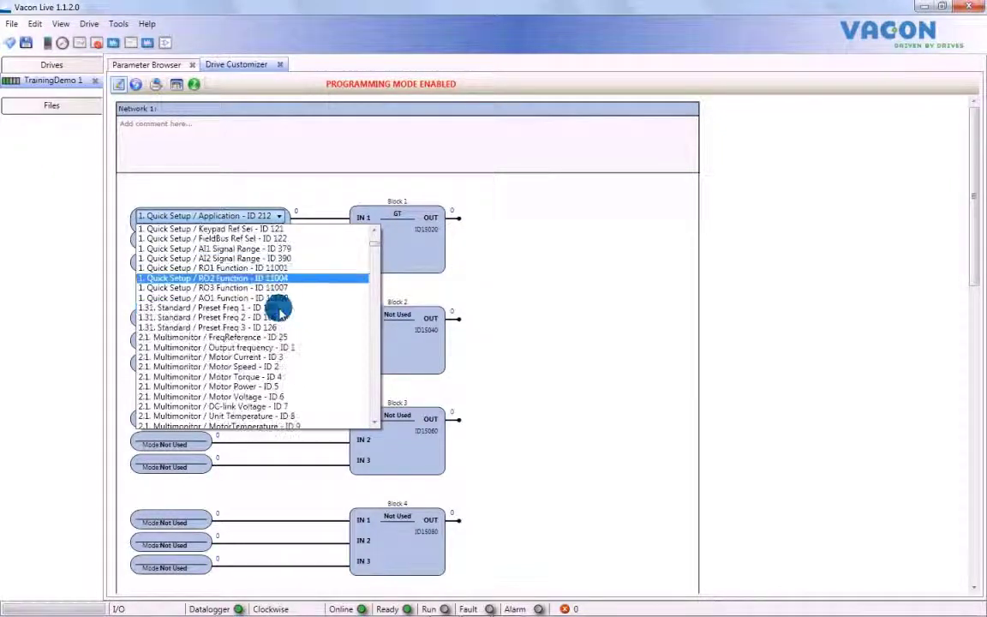
scroll(280, 314, "down", 6)
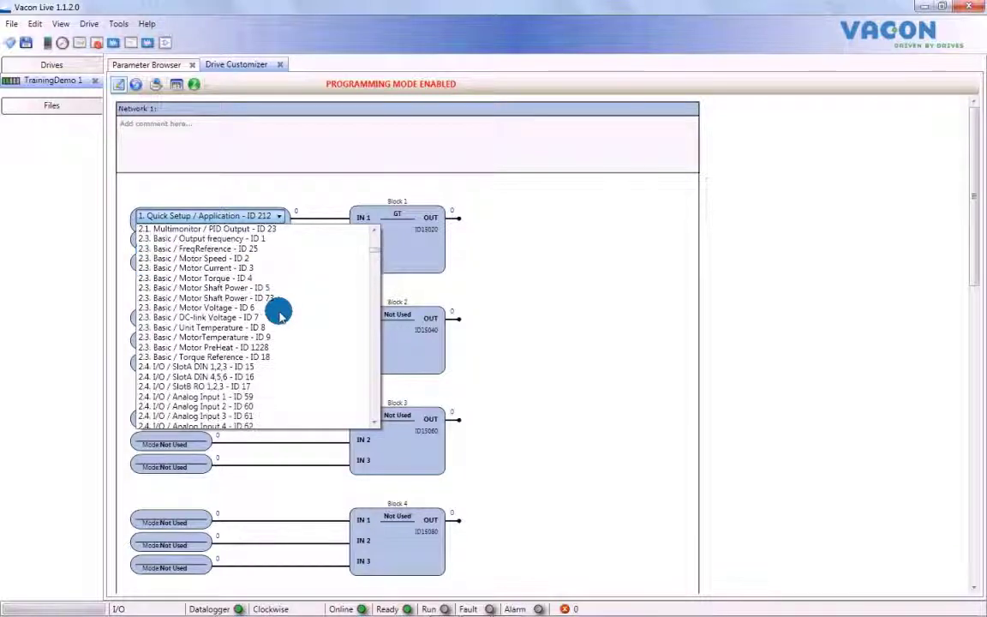
scroll(280, 314, "down", 5)
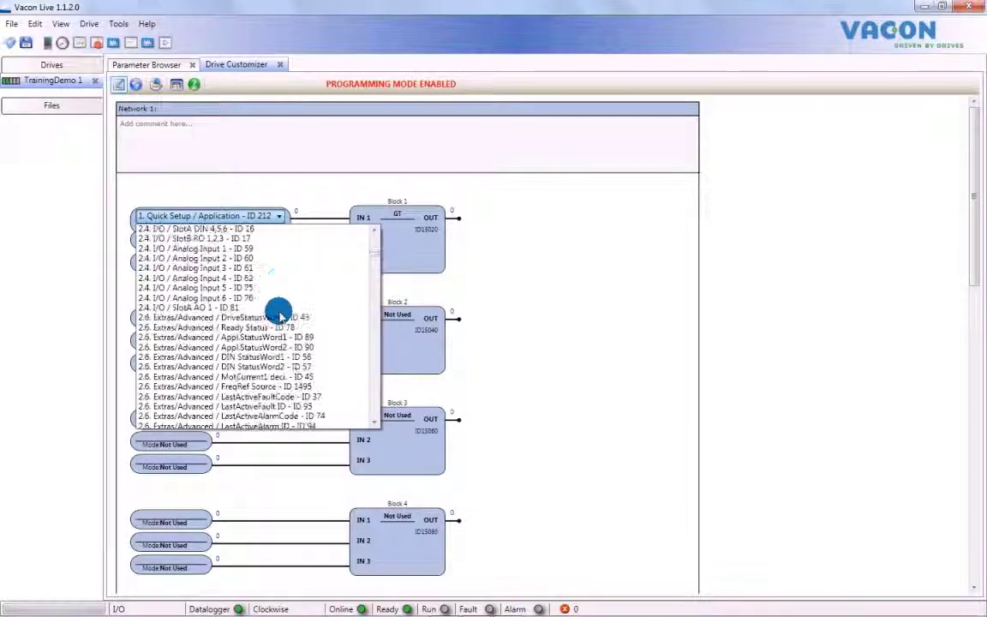
scroll(280, 315, "down", 6)
scroll(280, 314, "down", 3)
scroll(280, 314, "up", 8)
scroll(280, 315, "up", 2)
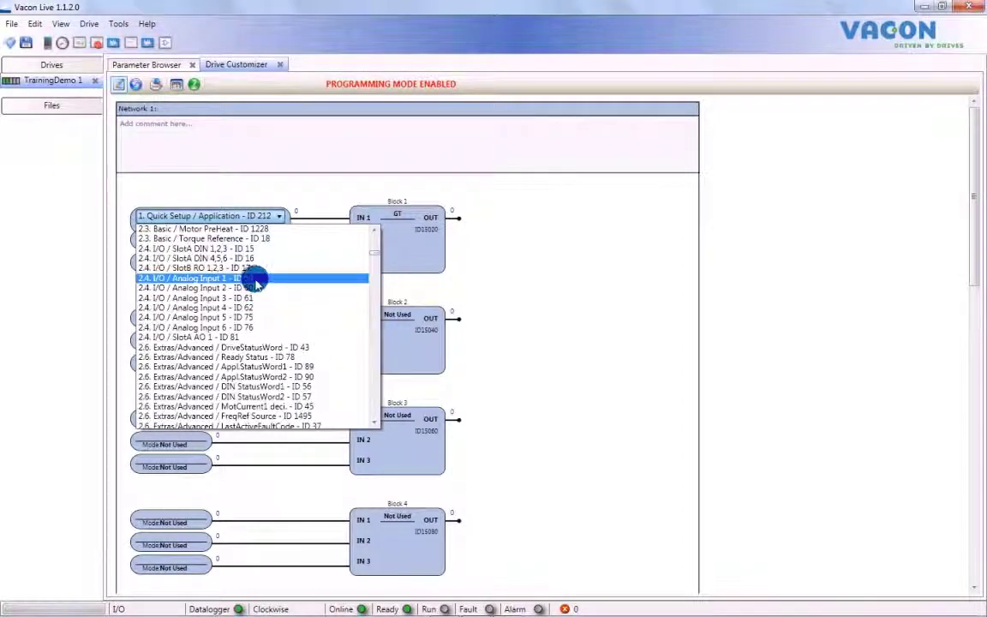
left_click(255, 280)
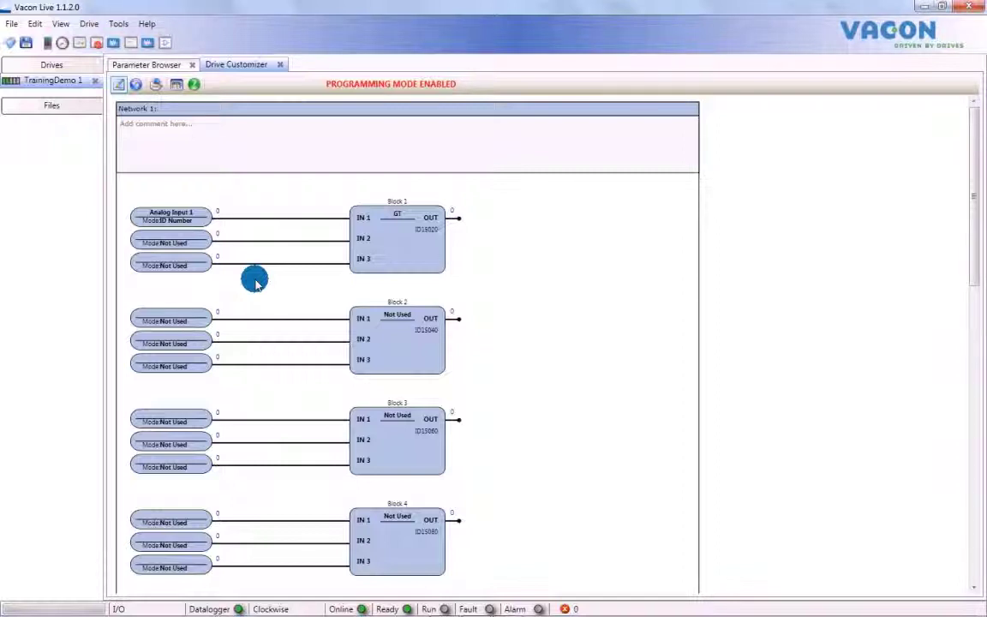
Step: Set Block 1's IN 2 to Constant mode with a value of 1000
left_click(181, 246)
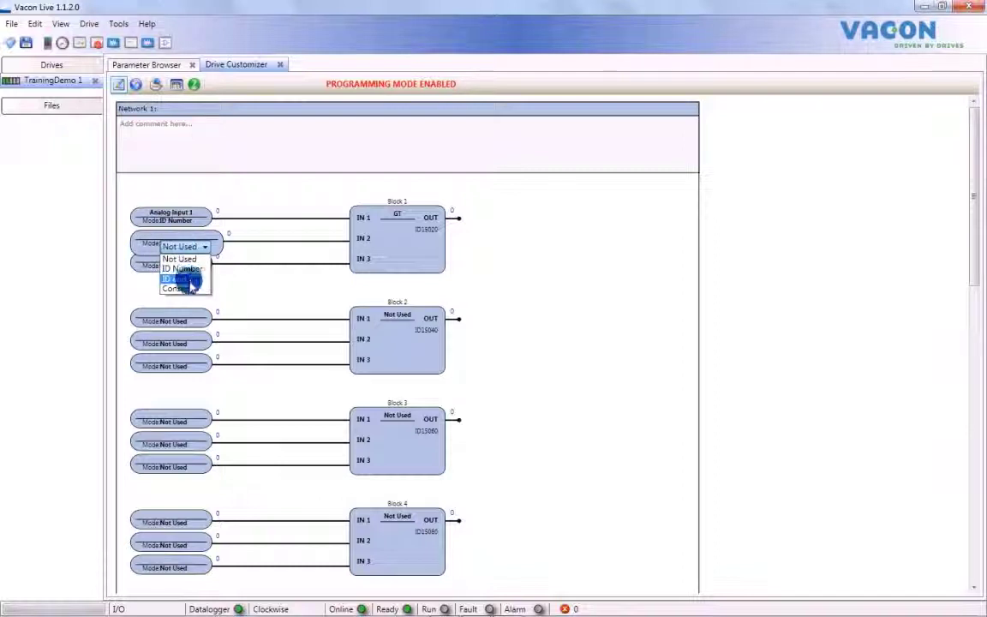
left_click(189, 288)
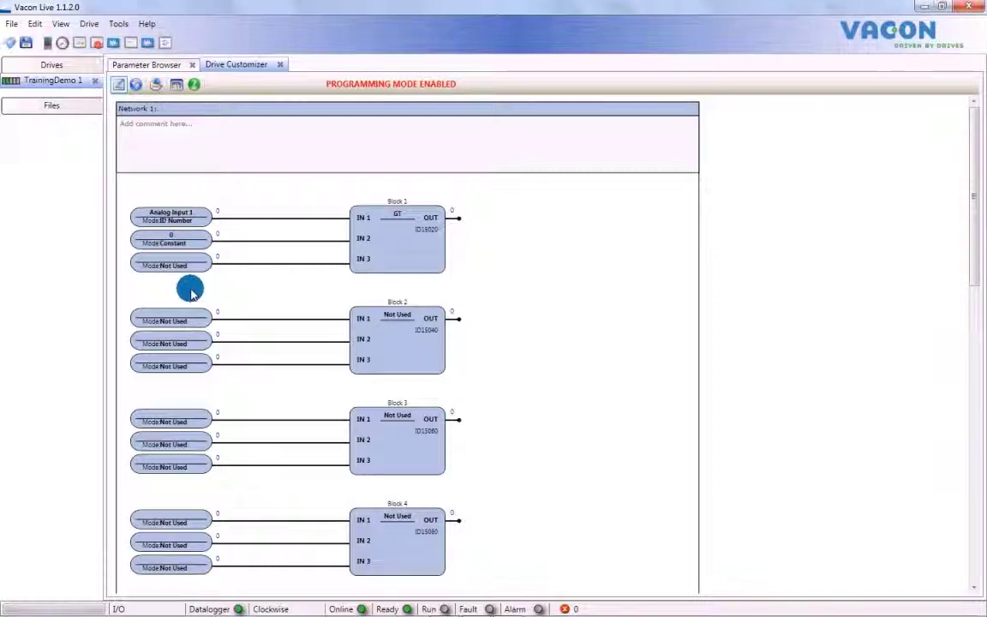
left_click(197, 245)
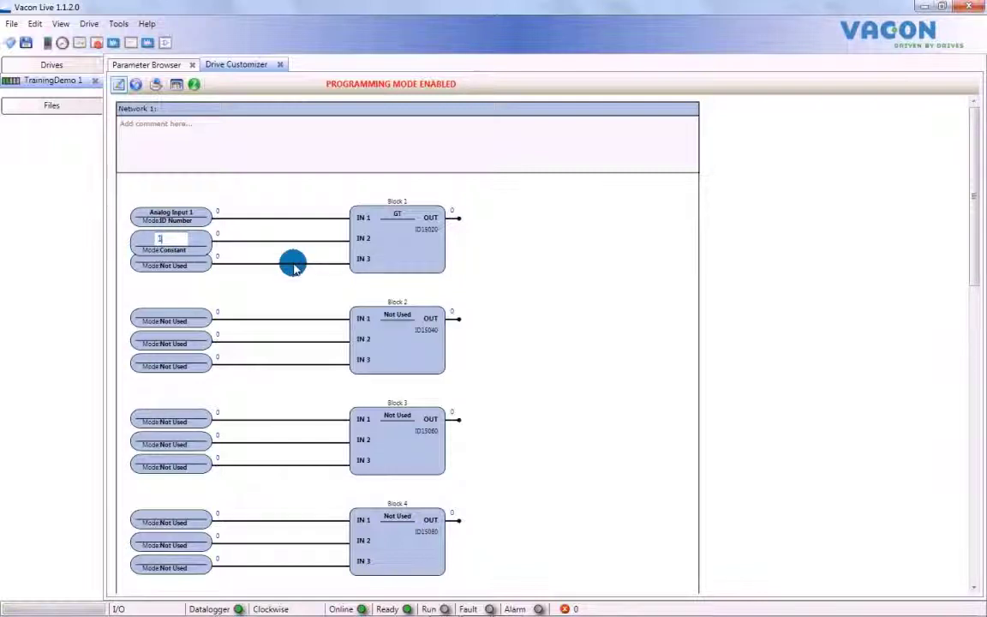
type("1000")
key("Return")
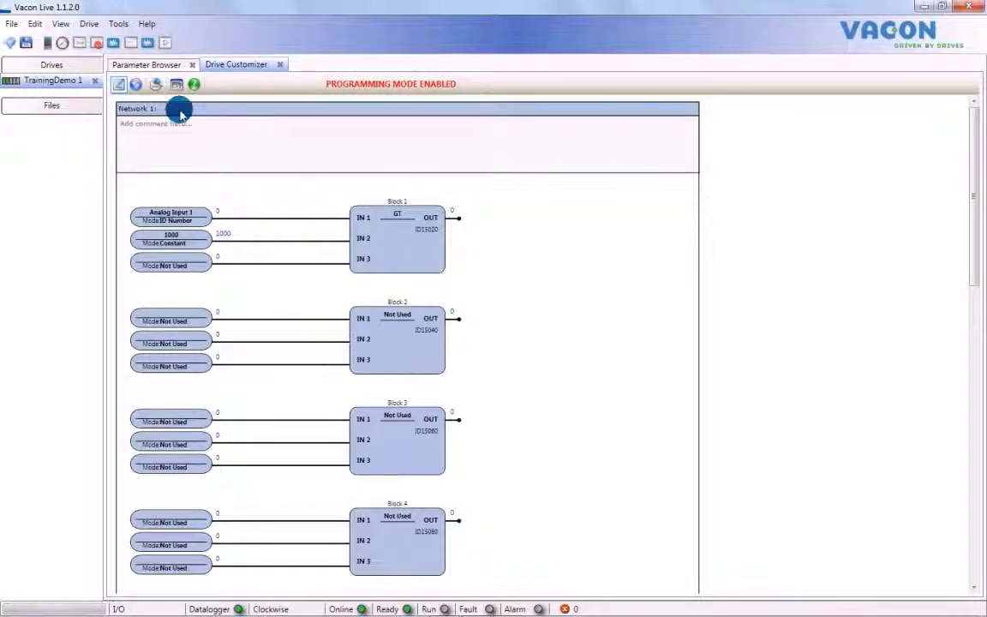
Step: Leave programming mode in the Drive Customizer and turn on the refreshing of block values
left_click(119, 86)
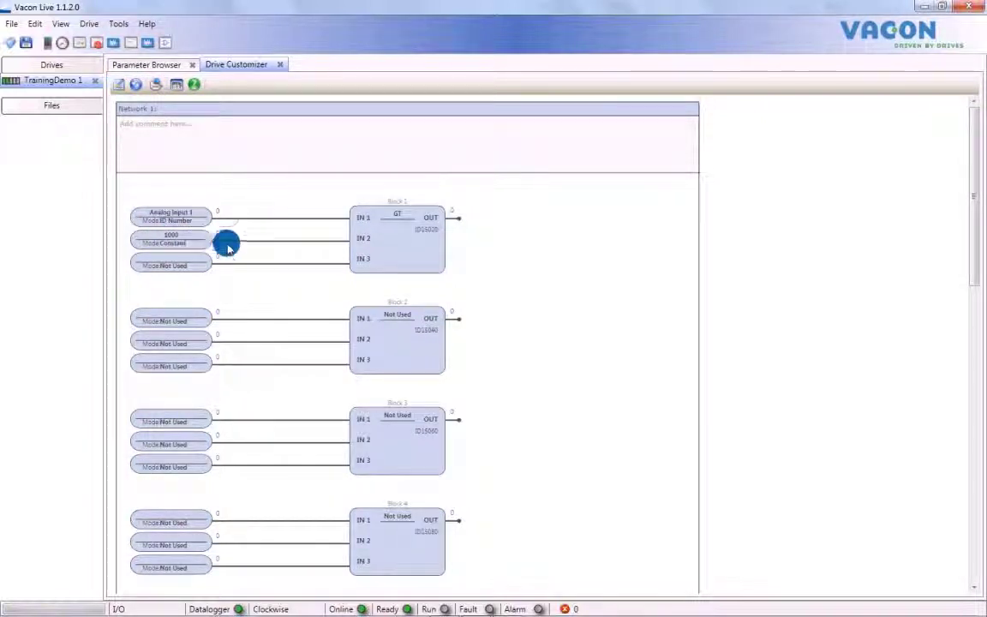
left_click(402, 330)
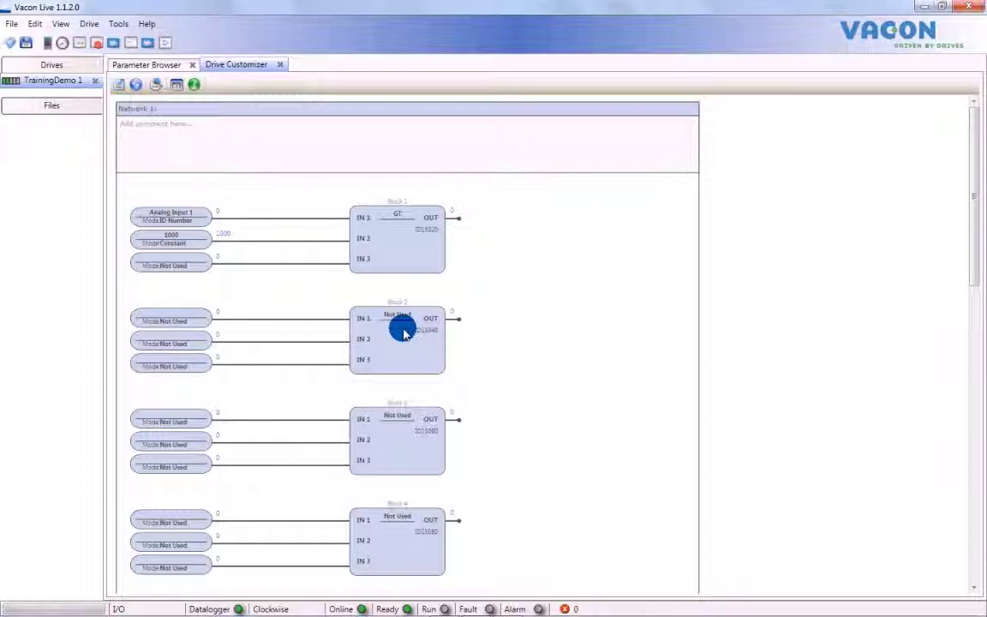
left_click(137, 86)
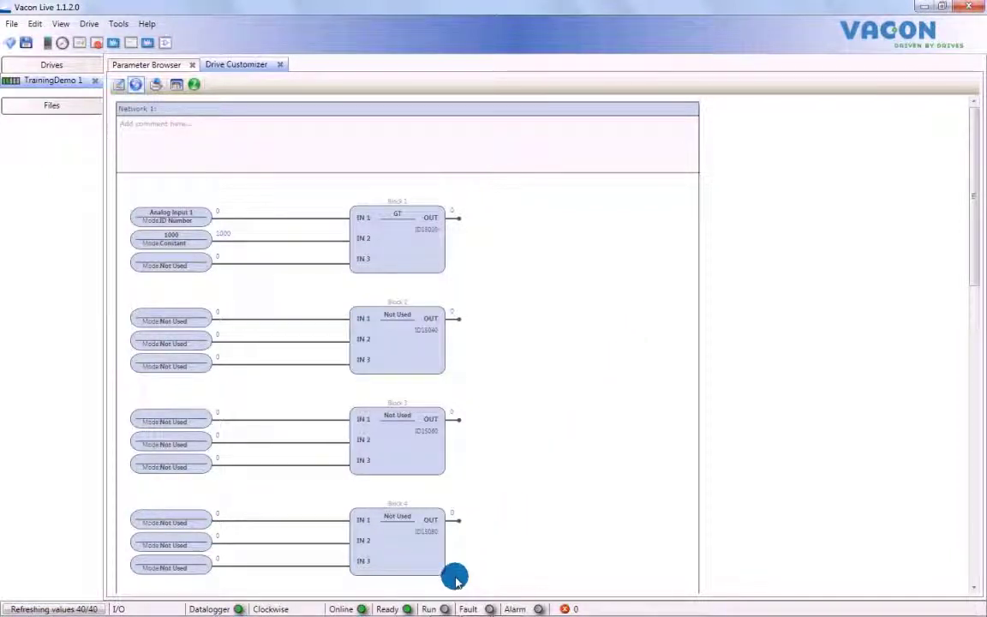
Step: In the 3.5.1. Digital inputs parameters, assign Ctrl Signal 1 A to Block Out with signal number 1
left_click(171, 66)
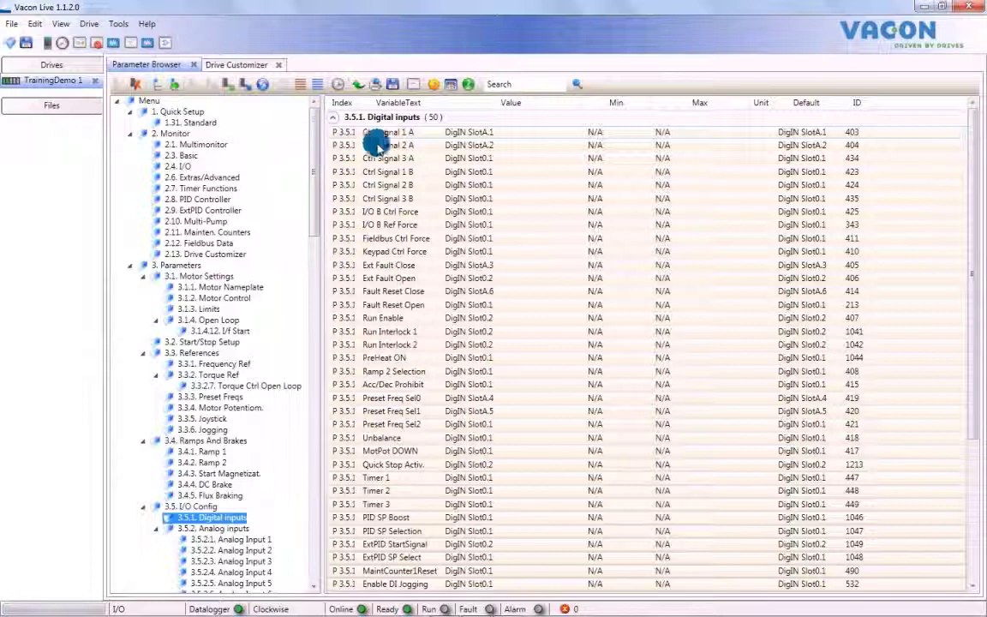
double_click(486, 133)
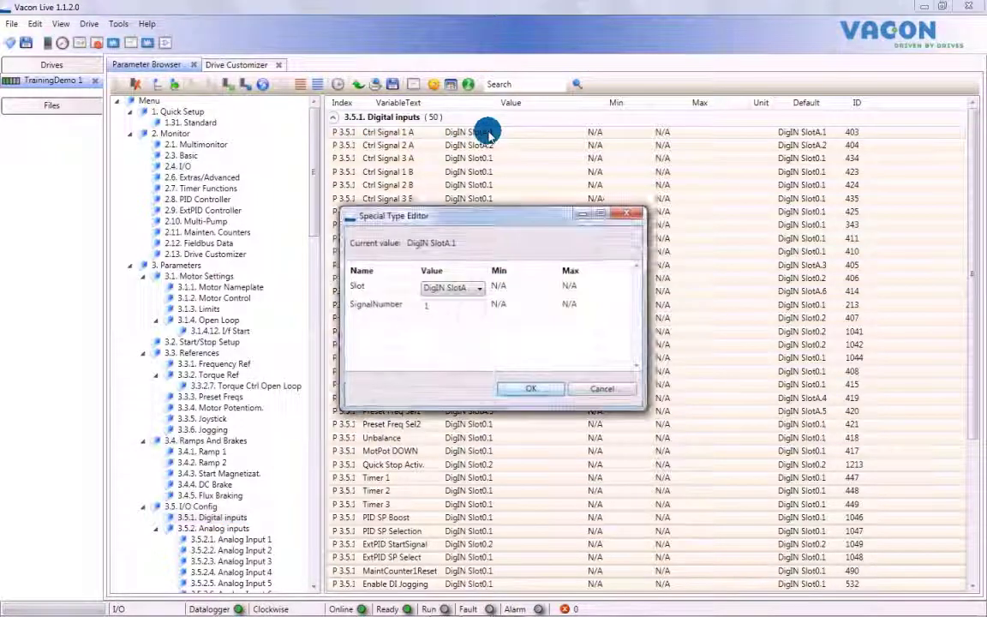
left_click(479, 288)
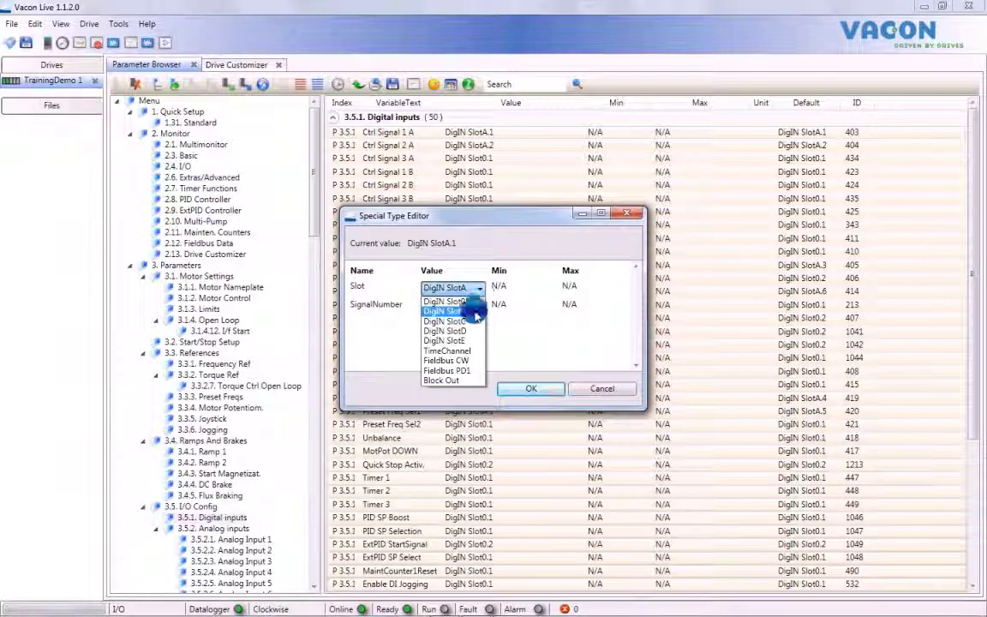
left_click(461, 383)
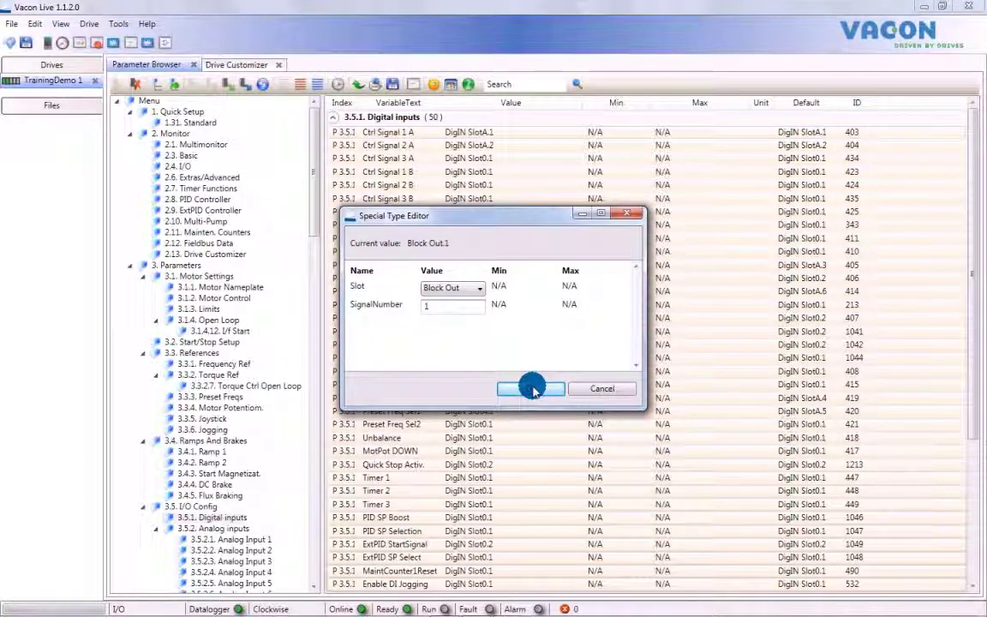
left_click(531, 388)
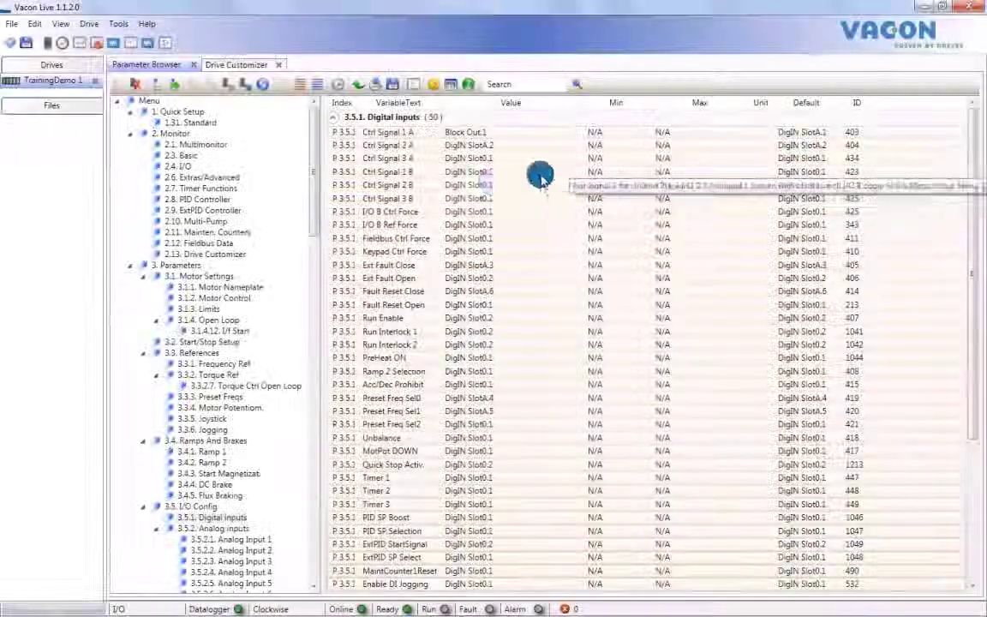
Step: Open a new monitoring view and add the 2.4. I/O signal Analog Input 1, ID 59, as a menu value
left_click(116, 45)
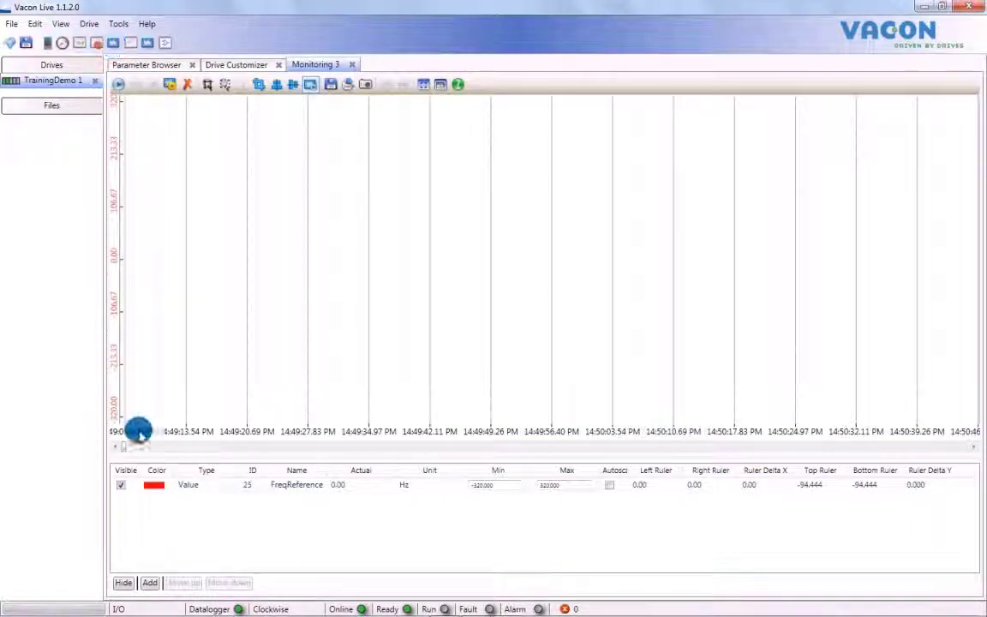
left_click(145, 582)
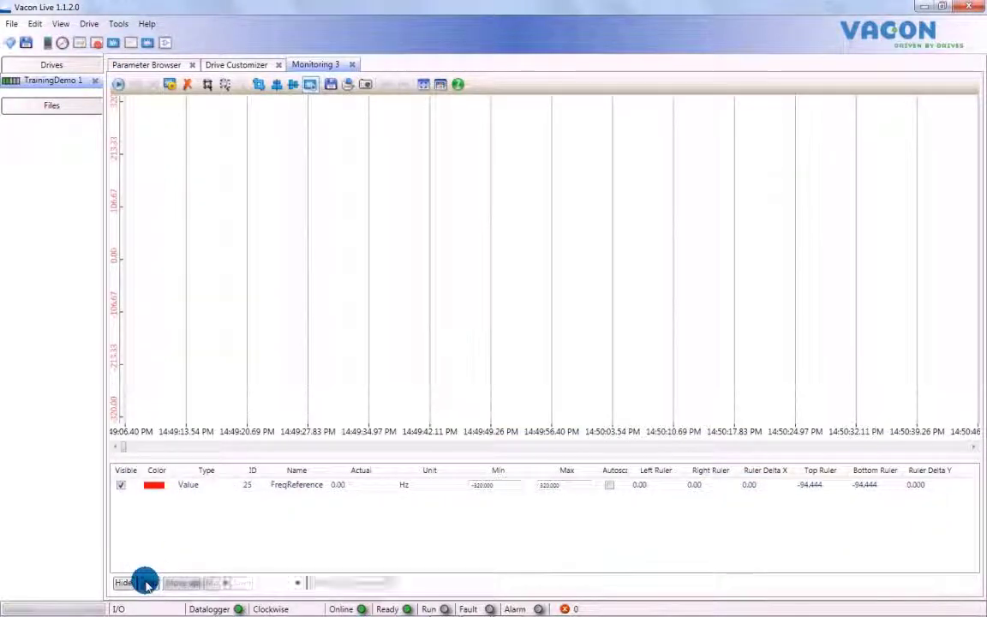
left_click(295, 582)
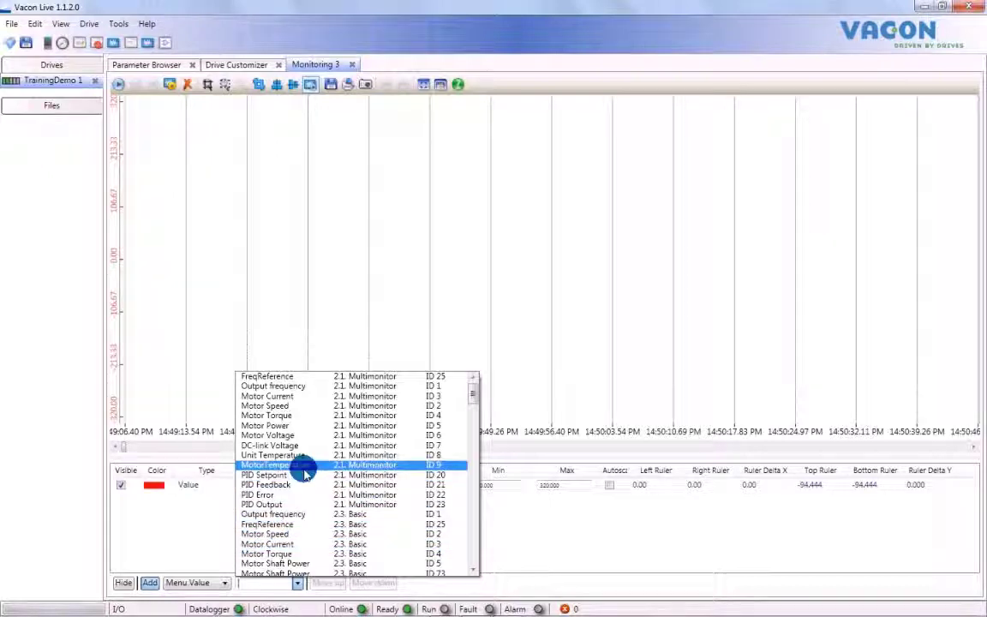
scroll(304, 505, "down", 4)
scroll(305, 507, "down", 3)
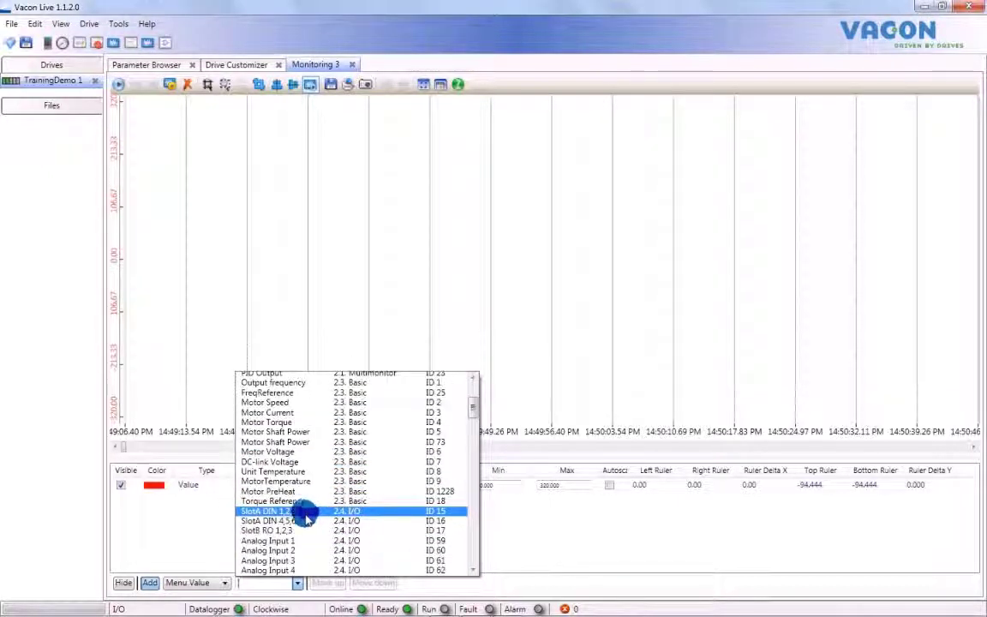
left_click(306, 509)
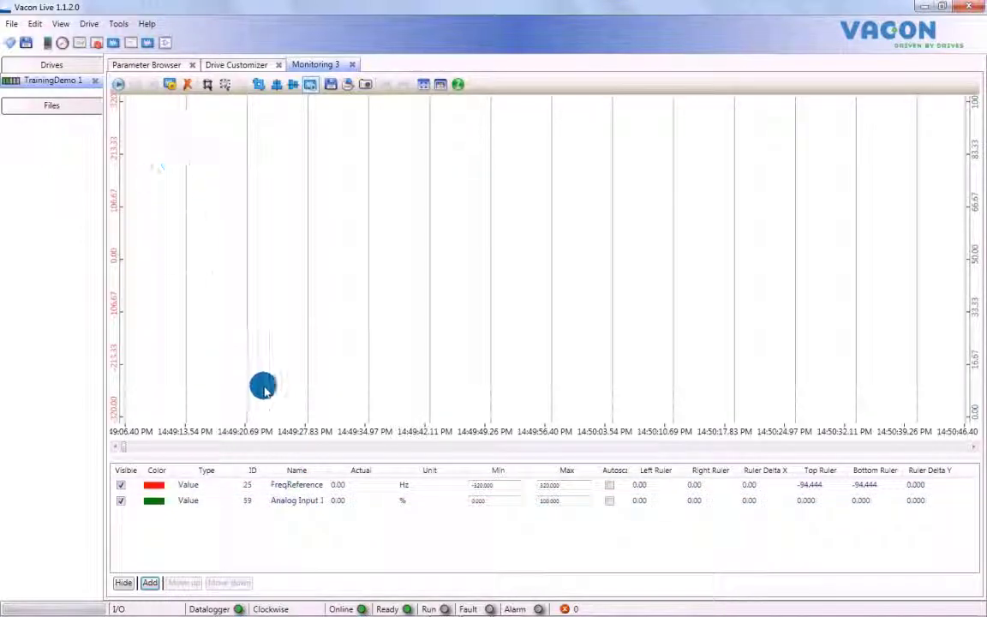
Step: Set the FreqReference signal's scale to a minimum of -55 and a maximum of 55 Hz
left_click(501, 490)
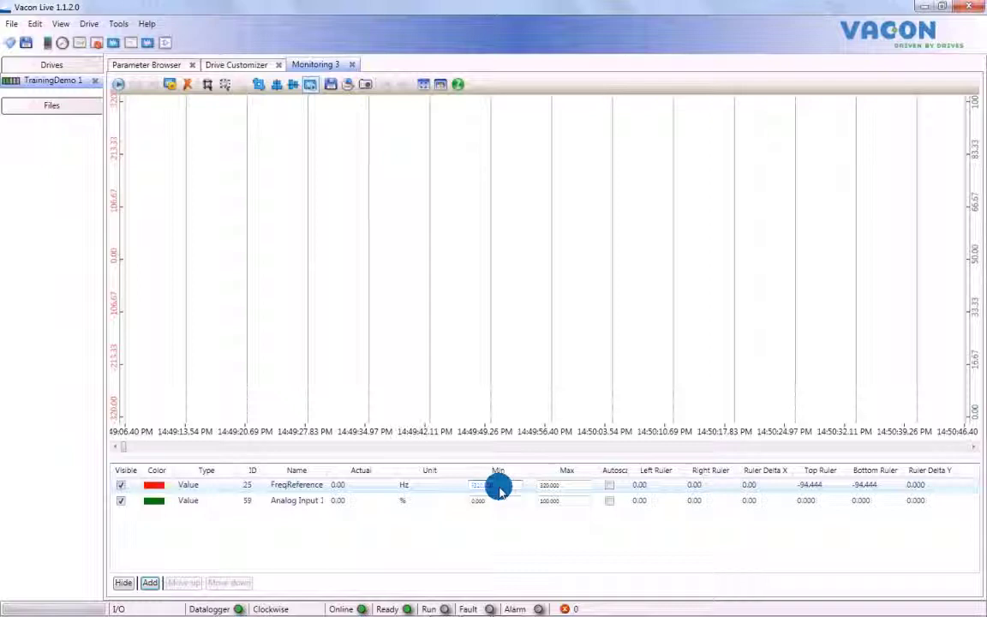
key("Tab")
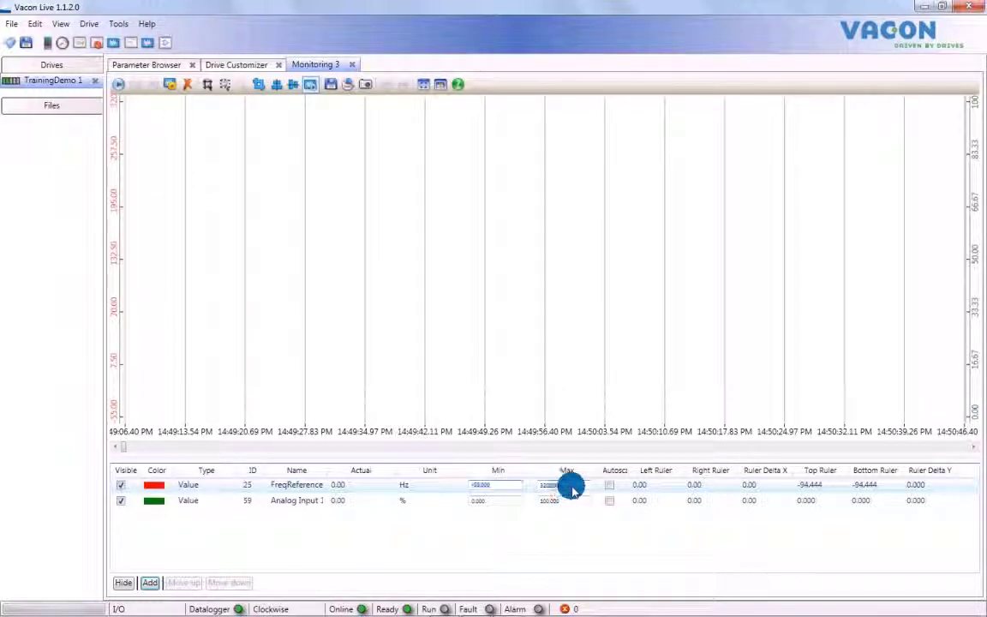
type("55")
key("Return")
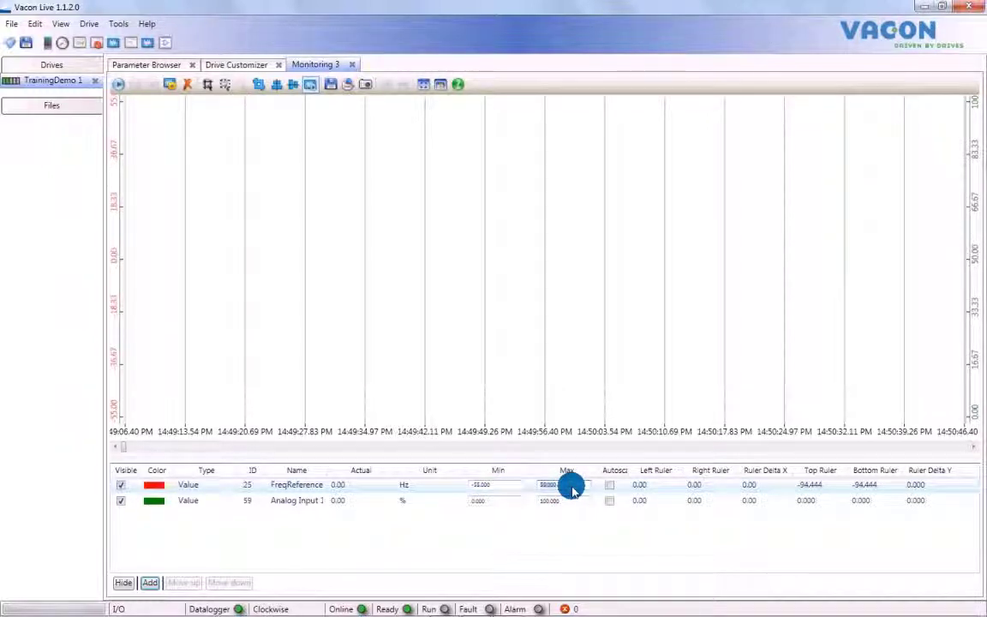
Step: Start monitoring and place a horizontal ruler across the graph at about 10.6% on the Analog Input 1 scale
left_click(118, 84)
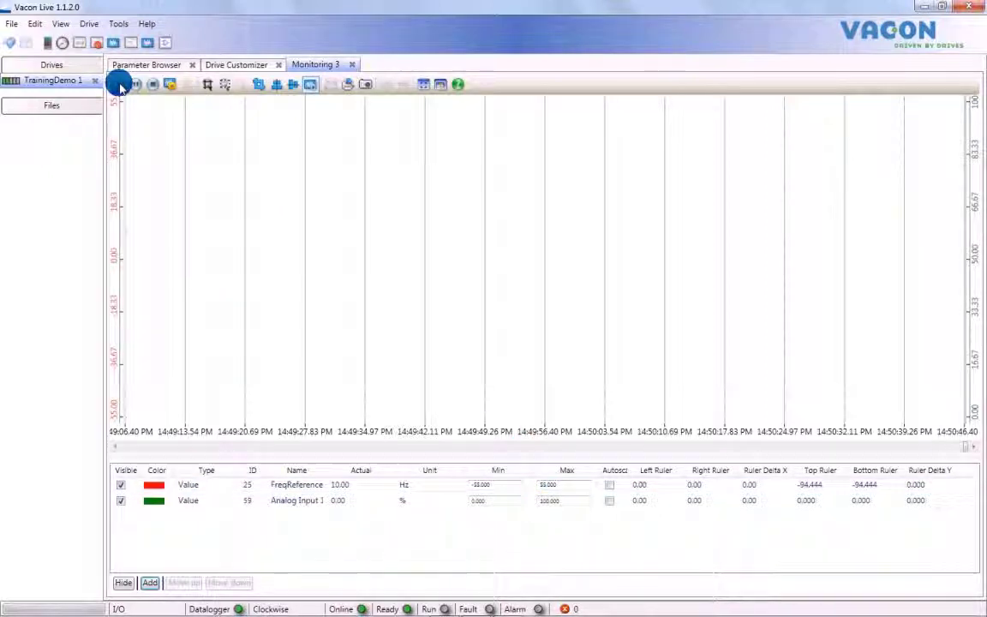
left_click(293, 84)
left_click_drag(306, 103, 302, 388)
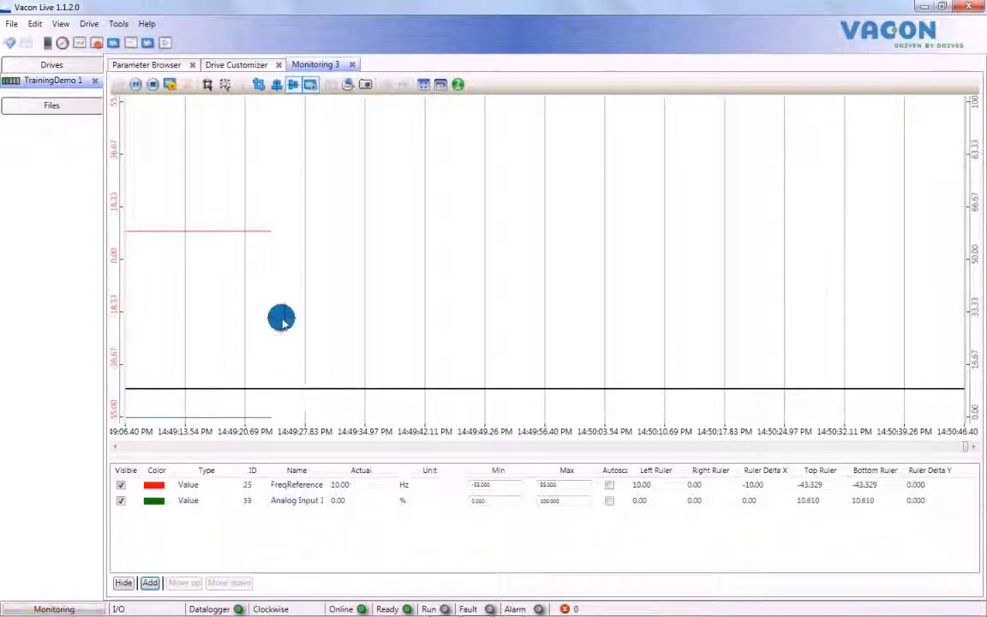